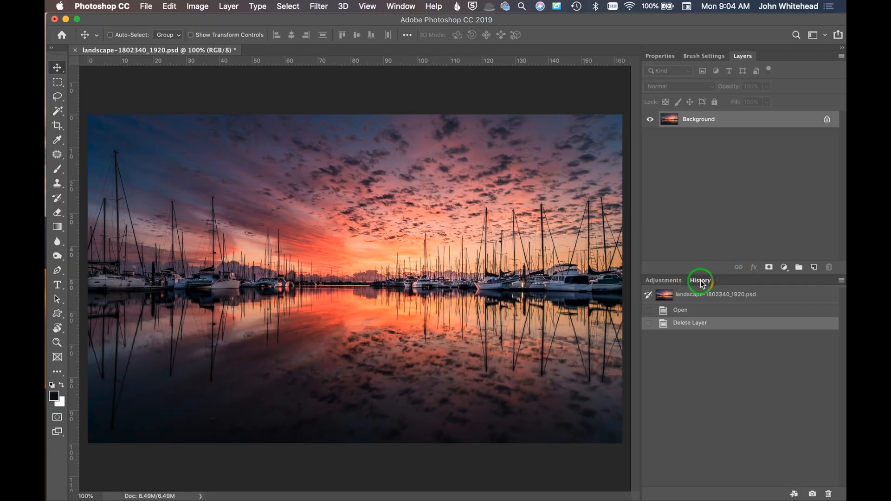
pyautogui.click(407, 6)
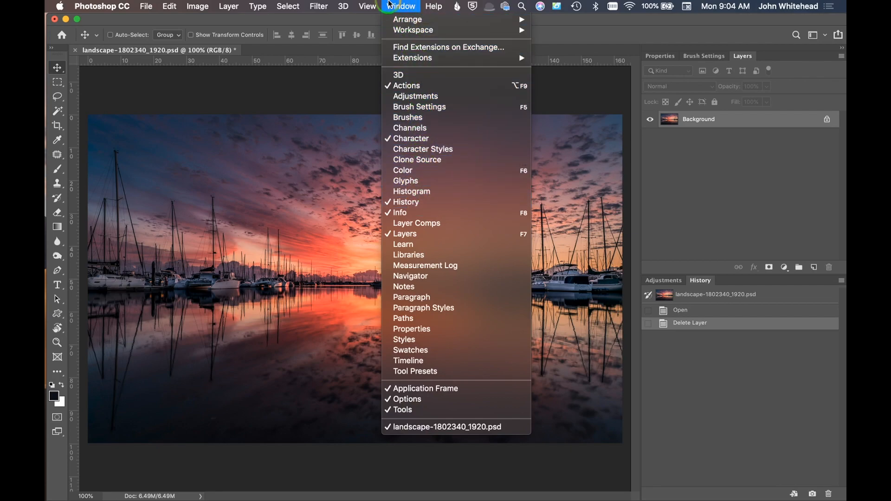
pyautogui.click(401, 6)
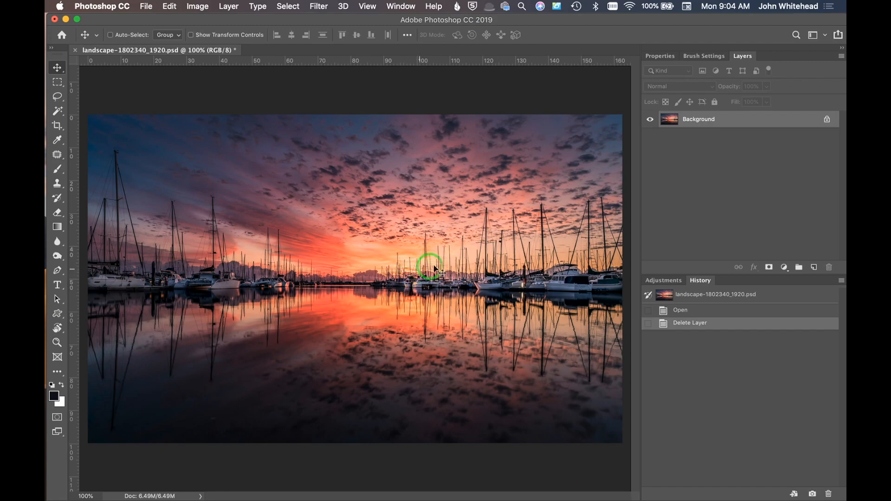
# - Add a Black & White adjustment layer above the Background and set its Reds to 55
pyautogui.click(661, 282)
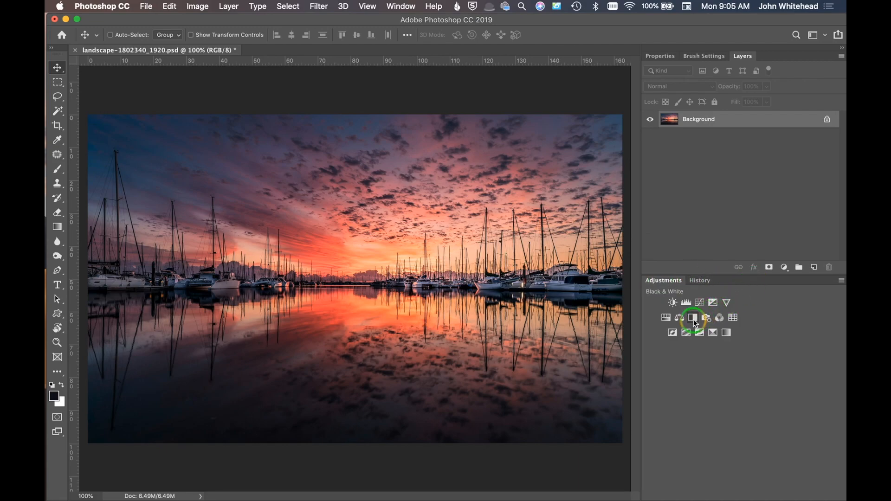
pyautogui.click(694, 319)
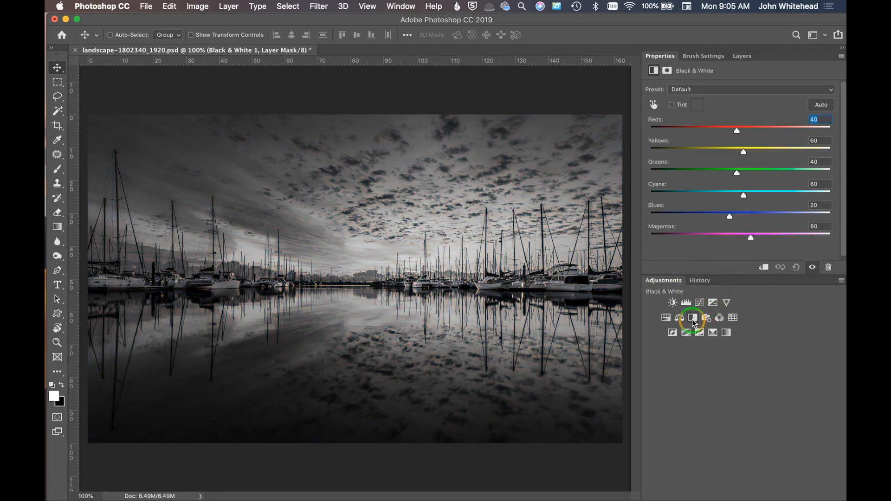
pyautogui.click(741, 130)
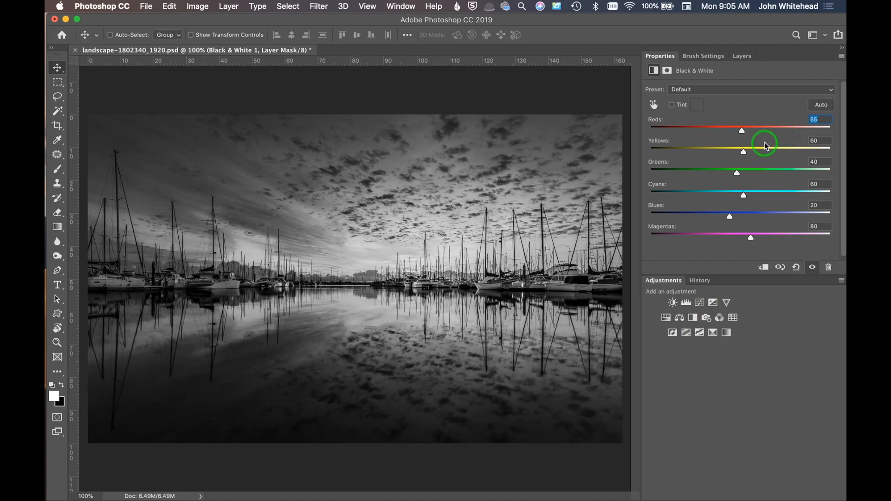
pyautogui.click(697, 281)
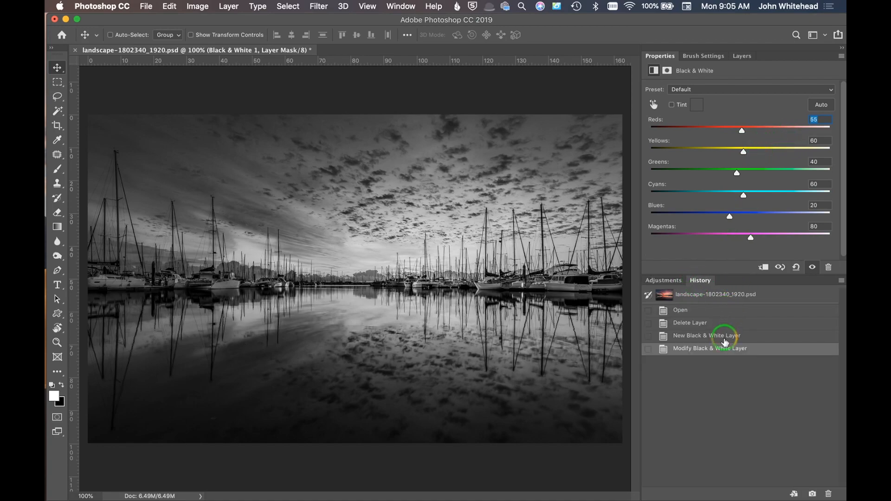
pyautogui.click(741, 56)
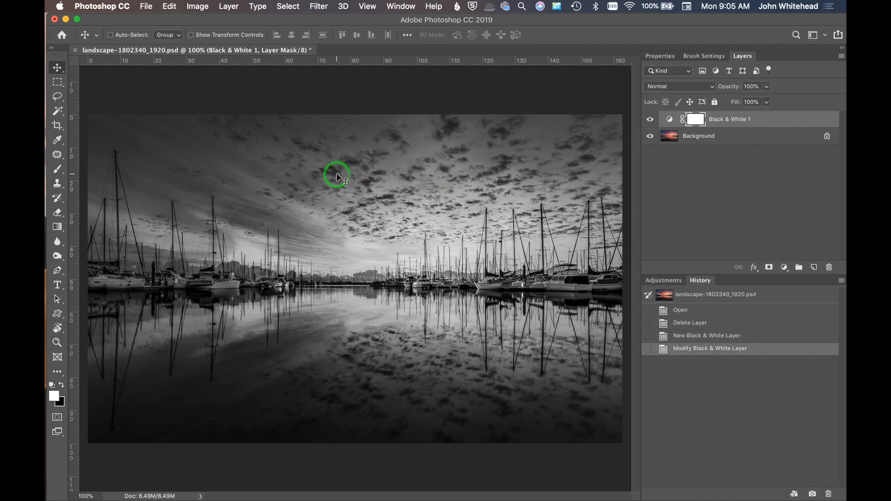
# - Check the number of History States in the Performance preferences
pyautogui.click(102, 6)
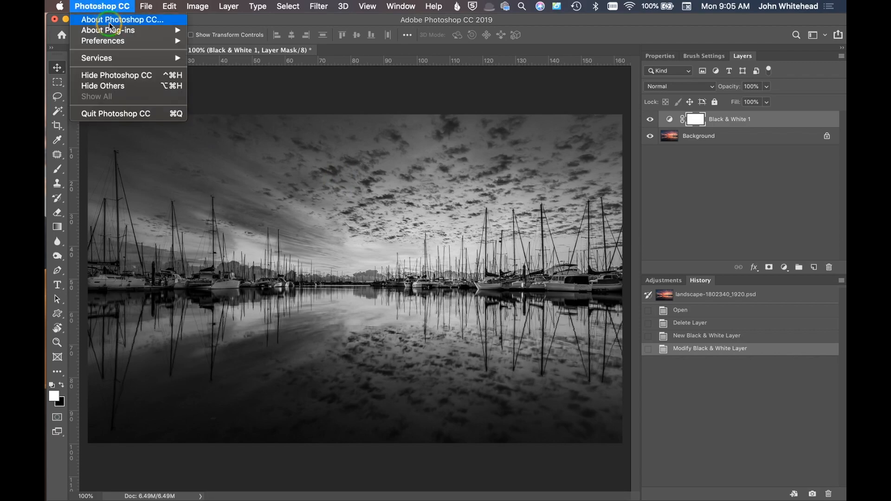
pyautogui.moveTo(113, 43)
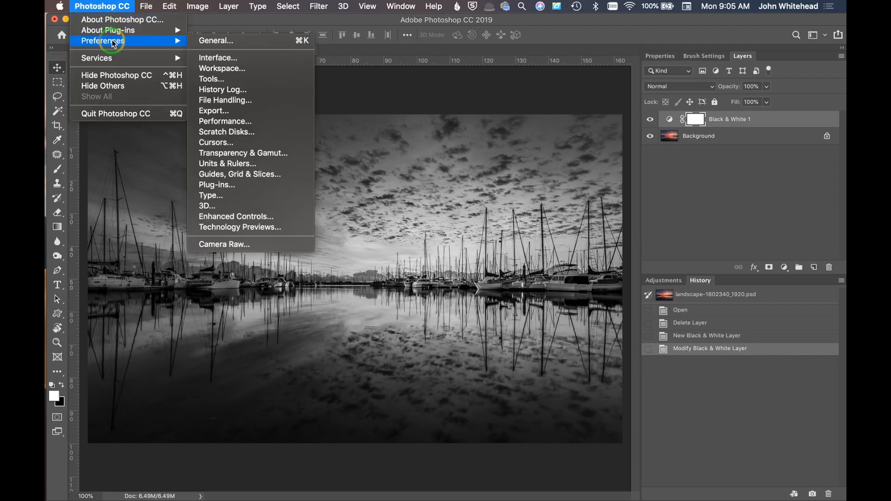
pyautogui.click(248, 123)
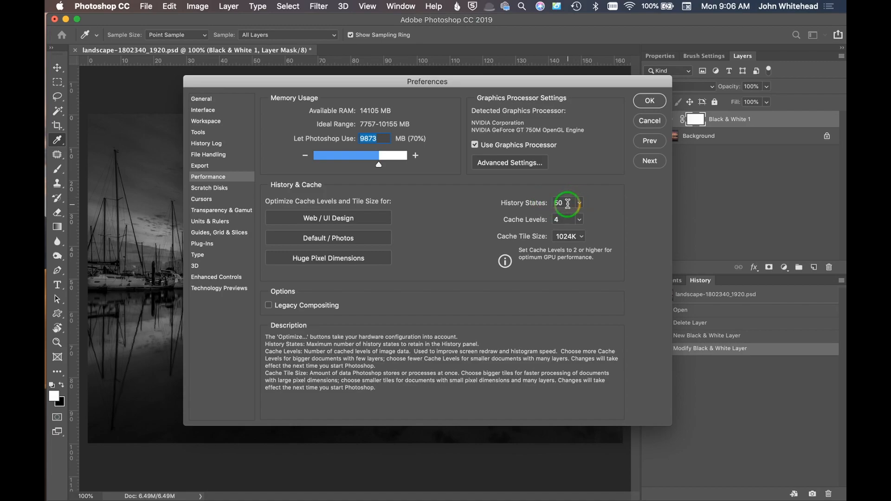
pyautogui.click(650, 101)
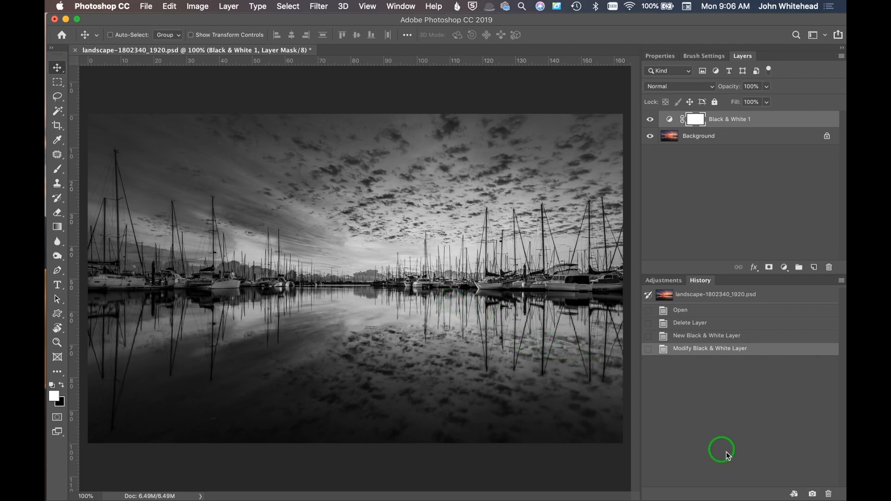
# - Take a history snapshot of the black-and-white version and name it "bw"
pyautogui.click(812, 495)
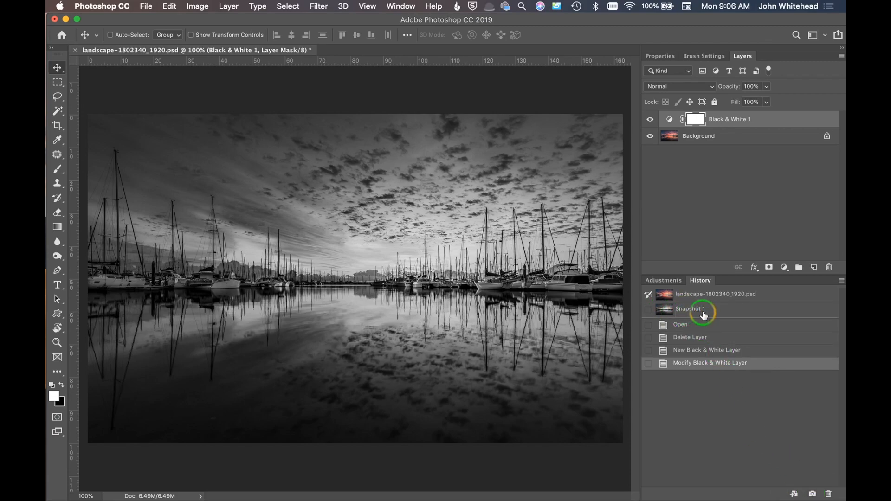
pyautogui.doubleClick(696, 308)
pyautogui.write('bw')
pyautogui.press('Return')
# - Compare the original image snapshot with the bw snapshot in the history, ending on bw
pyautogui.click(667, 297)
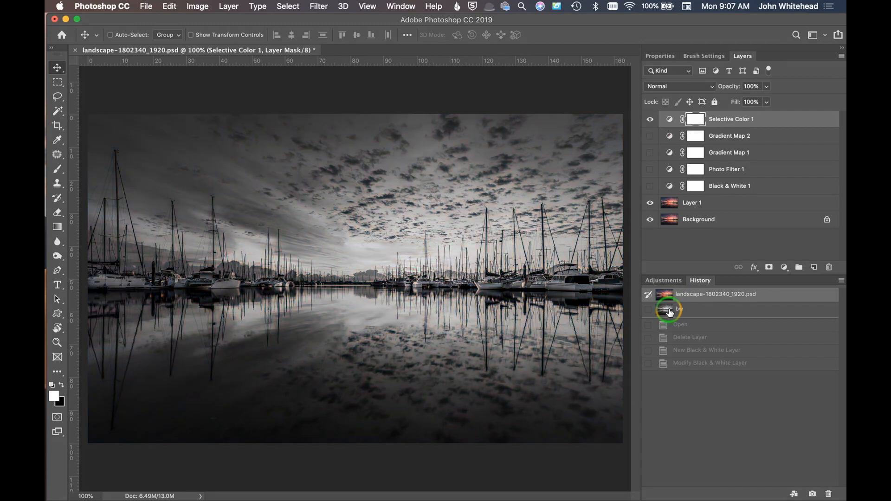
pyautogui.click(670, 313)
pyautogui.click(669, 294)
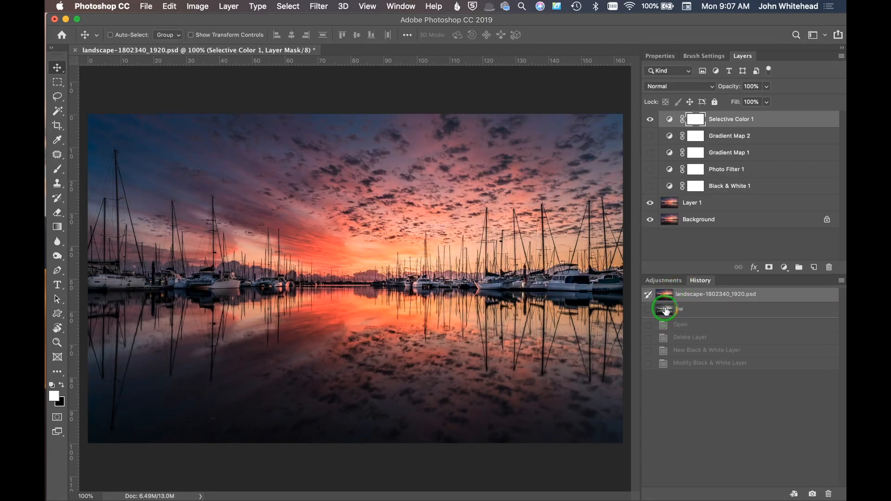
pyautogui.click(666, 311)
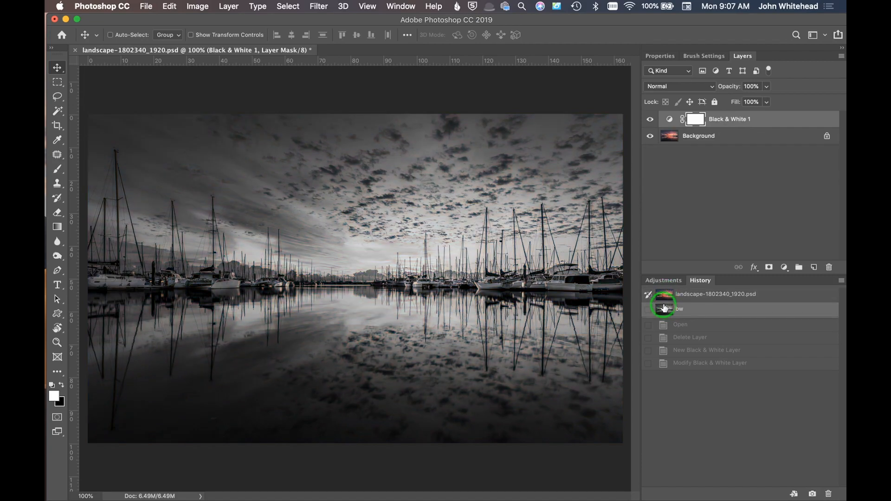
# - Hide the Black & White 1 layer and add a Selective Color adjustment with Blues at Magenta +23% and Yellow -36%
pyautogui.click(652, 119)
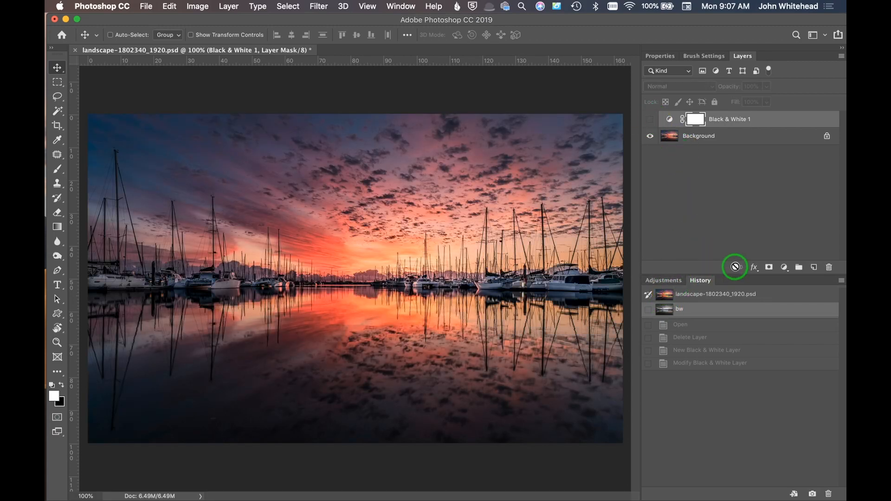
pyautogui.click(668, 280)
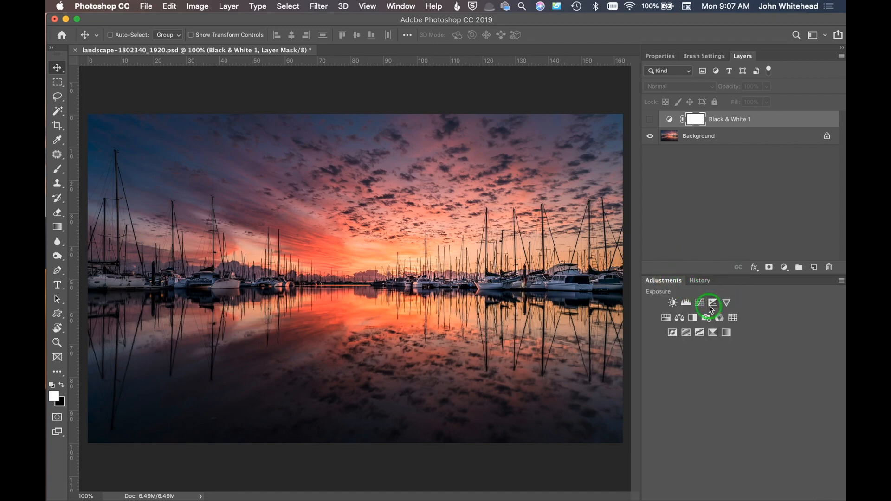
pyautogui.click(714, 333)
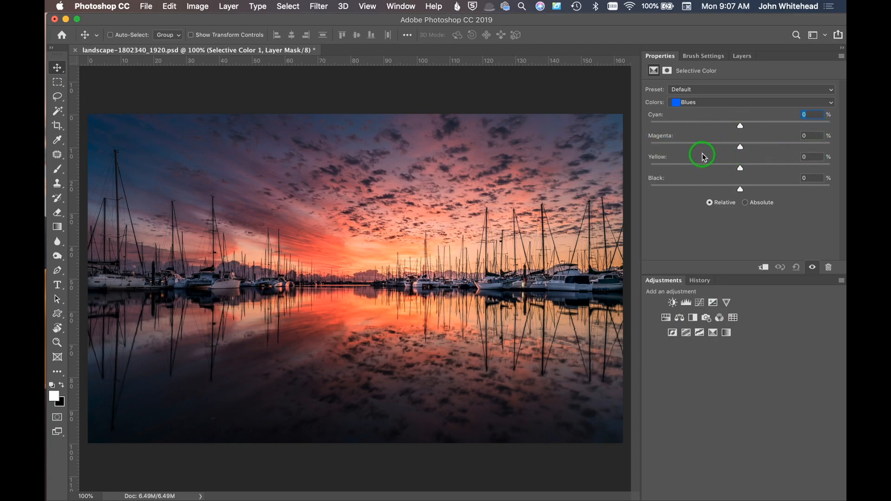
pyautogui.moveTo(740, 148); pyautogui.dragTo(708, 181)
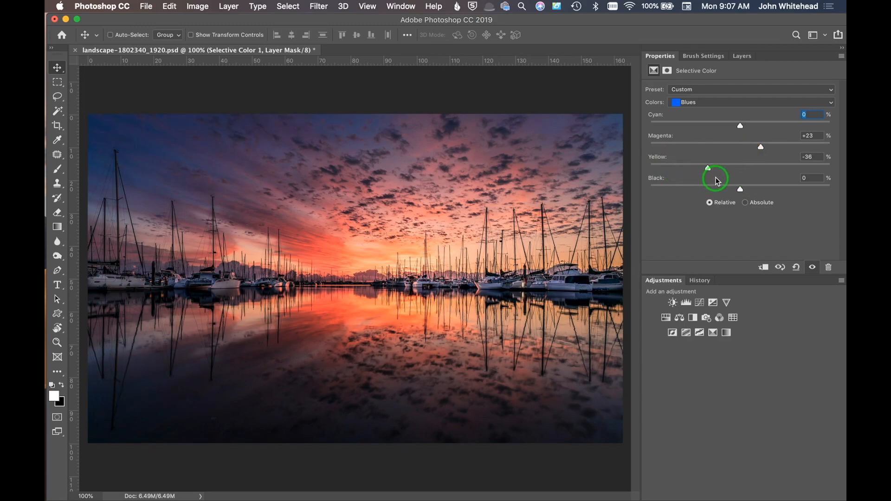
# - Set the Reds in the Selective Color adjustment to Cyan -55% and Magenta +49%
pyautogui.click(720, 102)
pyautogui.click(721, 70)
pyautogui.moveTo(743, 124); pyautogui.dragTo(785, 159)
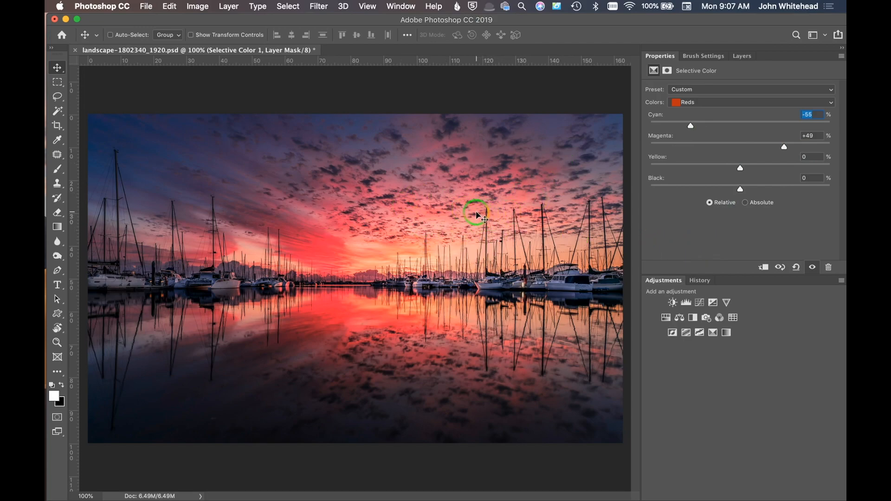
# - Take a history snapshot of the Selective Color version and compare it with the original and bw snapshots, ending on the new one
pyautogui.click(698, 280)
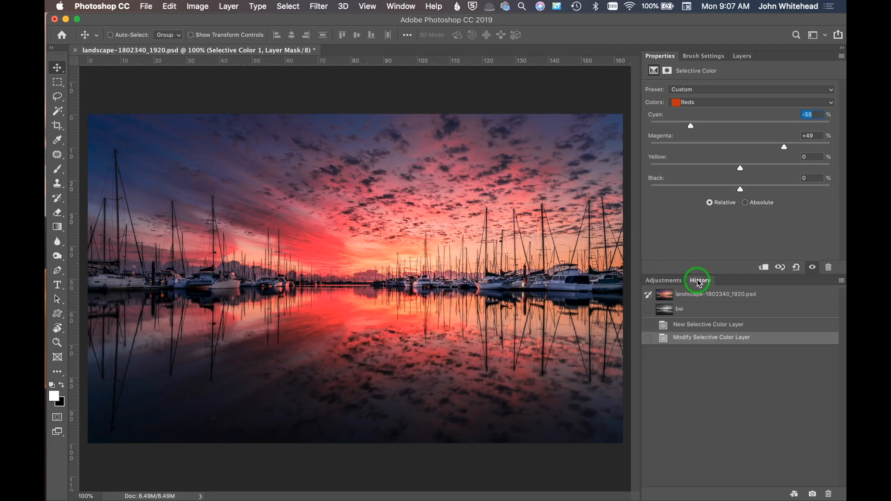
pyautogui.click(813, 495)
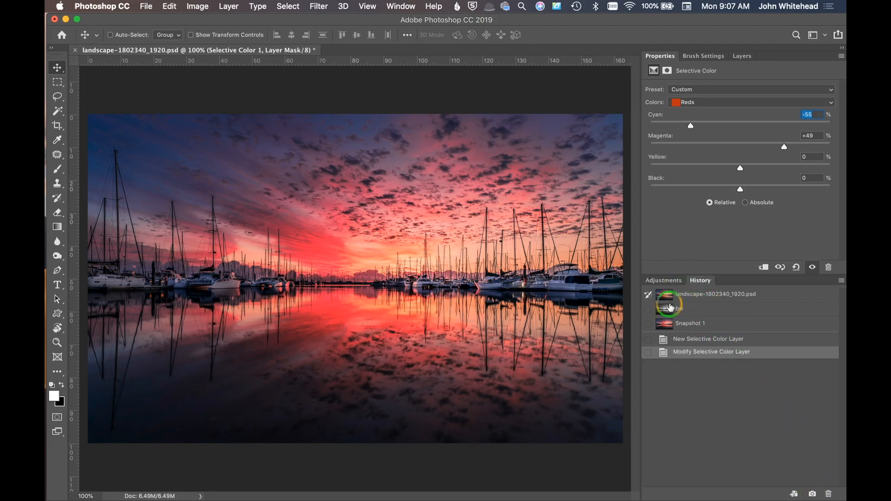
pyautogui.click(664, 295)
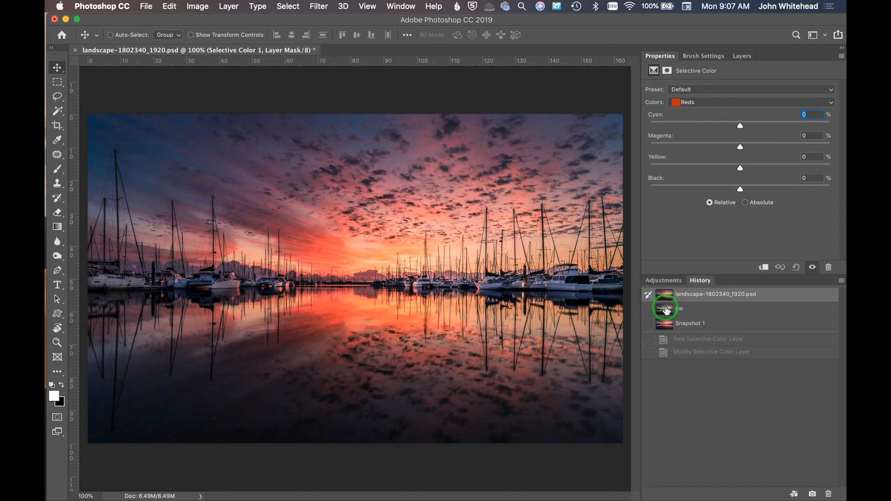
pyautogui.click(667, 315)
pyautogui.click(666, 325)
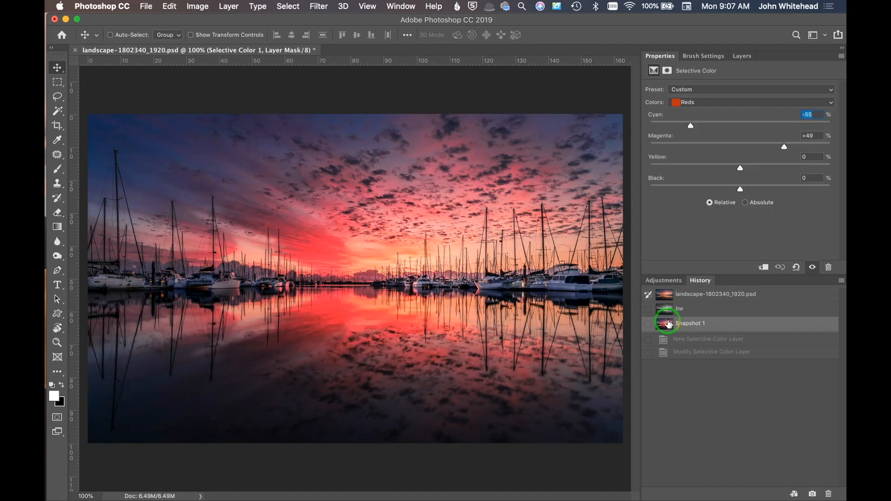
pyautogui.click(669, 299)
pyautogui.click(666, 320)
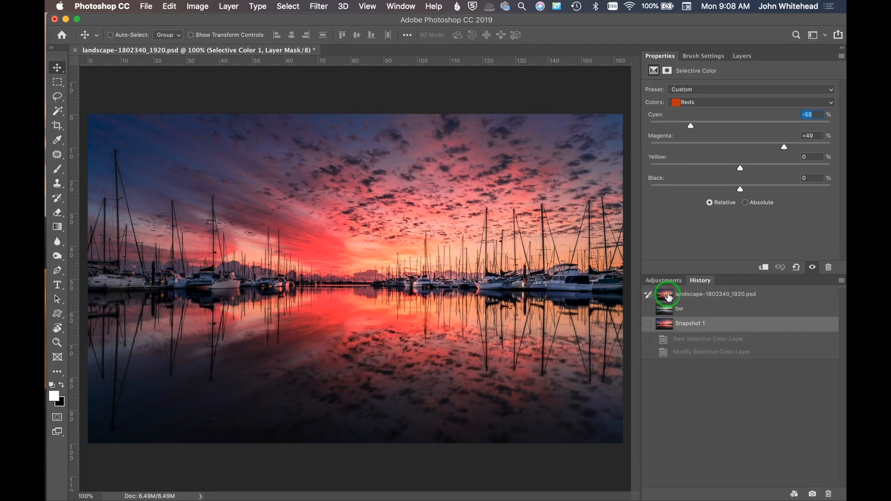
# - Hide the Selective Color 1 layer and add a Gradient Map adjustment layer above it
pyautogui.click(741, 55)
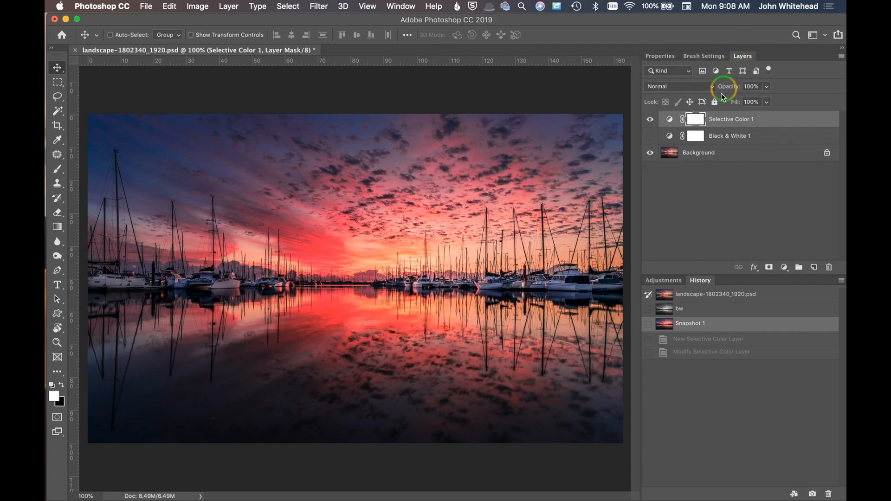
pyautogui.click(650, 121)
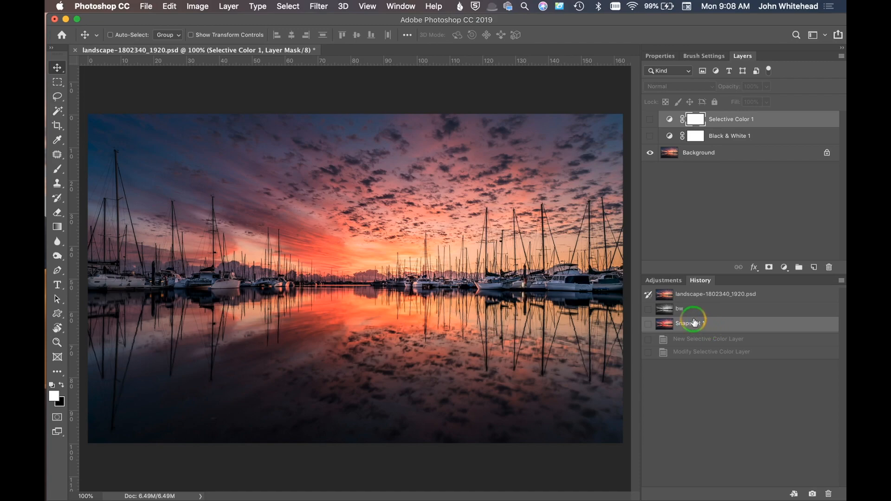
pyautogui.click(668, 280)
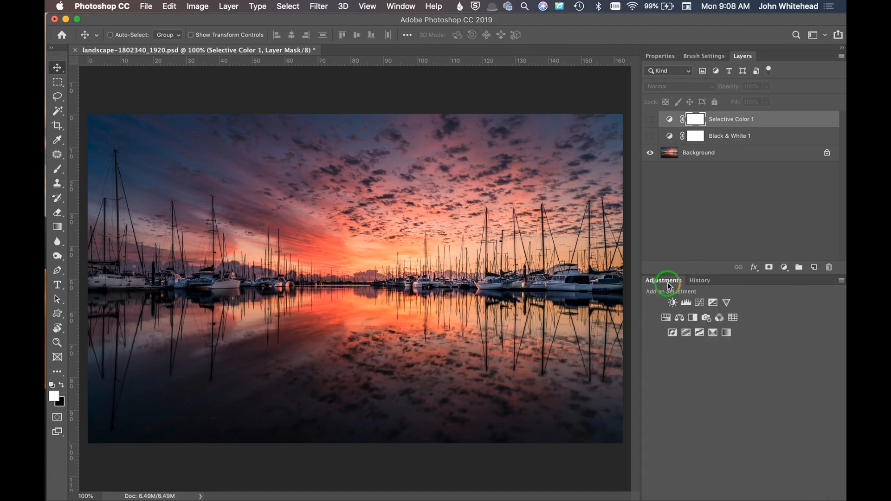
pyautogui.click(726, 334)
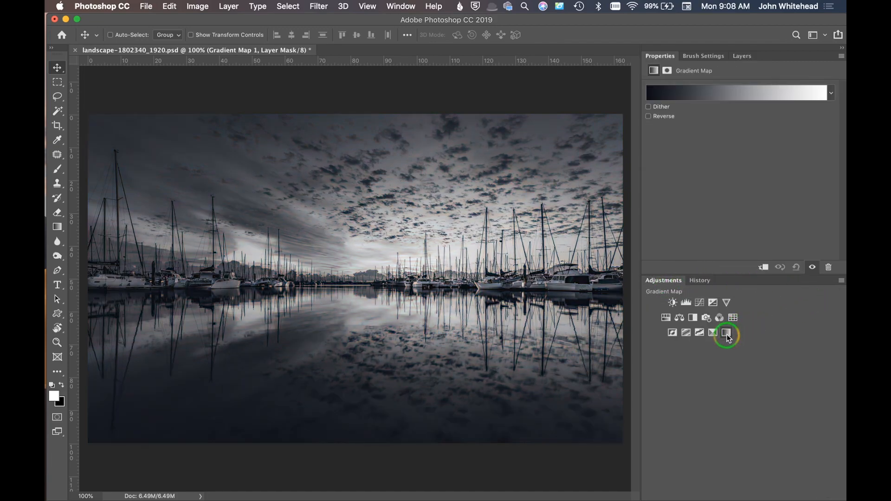
# - Try a sepia preset on the Gradient Map, settle on the black-to-brown-to-cream preset, and return to the layer list
pyautogui.click(831, 99)
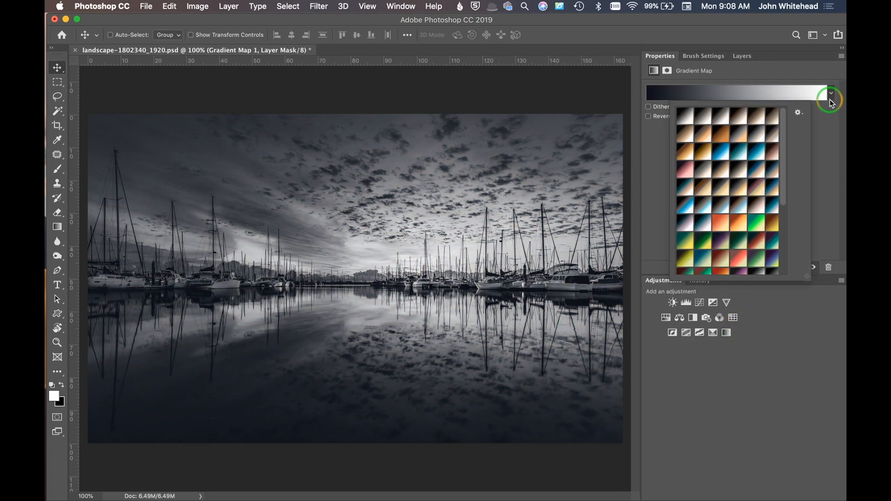
pyautogui.click(679, 138)
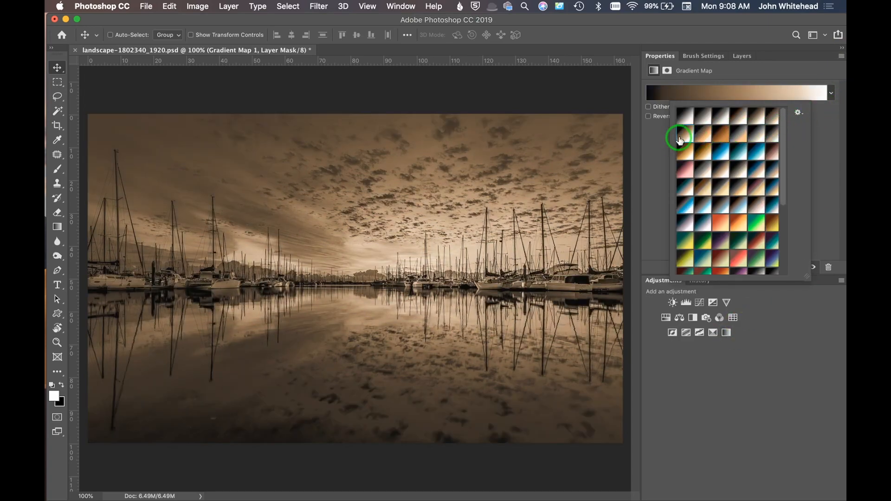
pyautogui.click(739, 116)
pyautogui.click(796, 141)
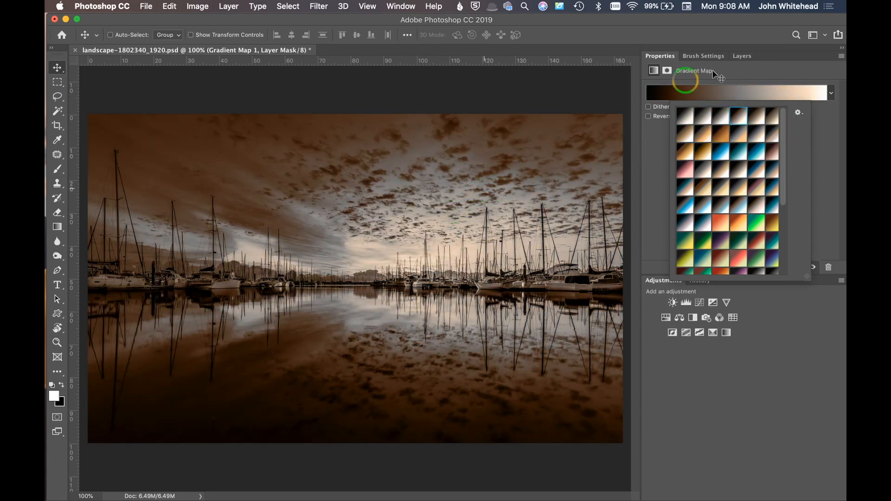
pyautogui.click(742, 55)
pyautogui.click(742, 55)
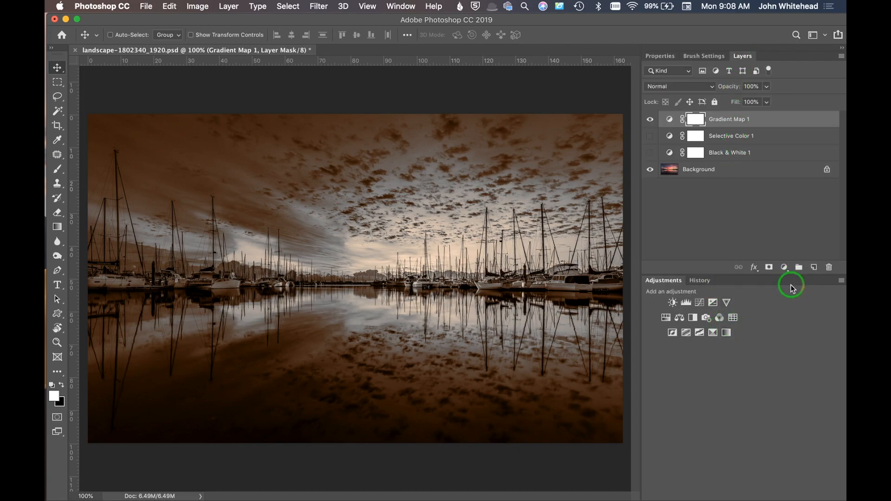
# - Take a history snapshot of the brown-toned Gradient Map version
pyautogui.click(698, 280)
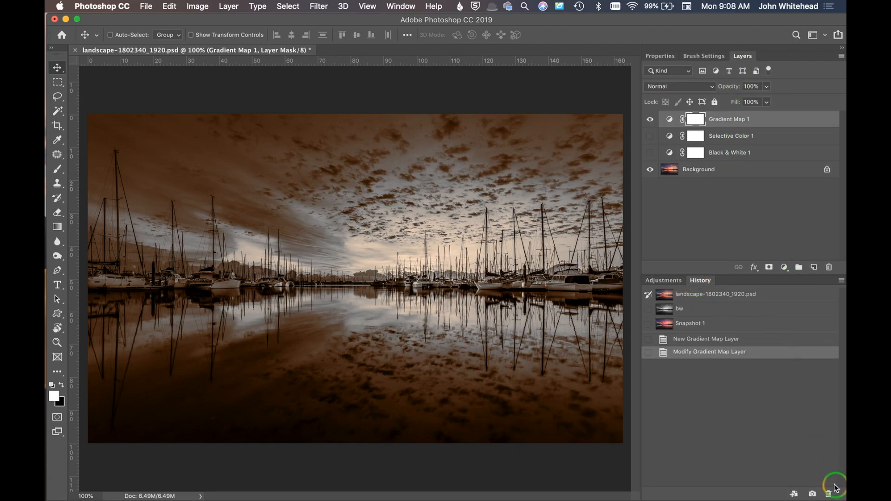
pyautogui.click(812, 494)
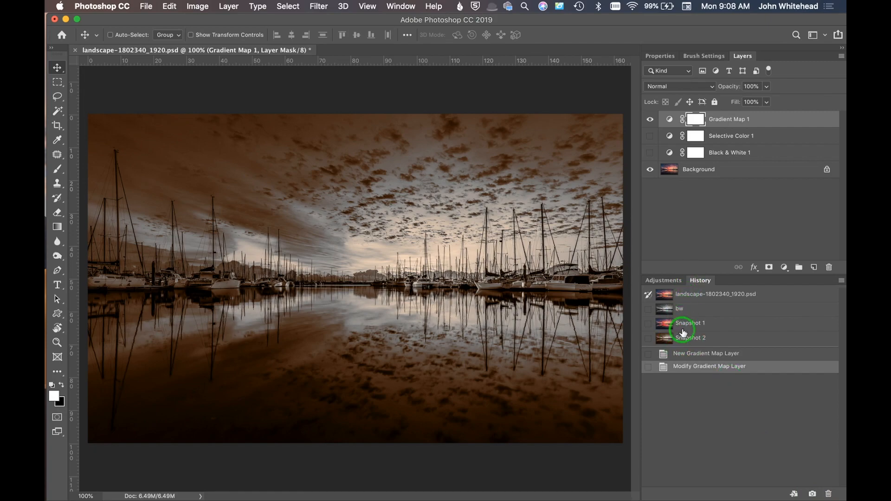
# - Compare the bw, Snapshot 1 and Snapshot 2 history snapshots in turn, ending on Snapshot 2
pyautogui.click(670, 308)
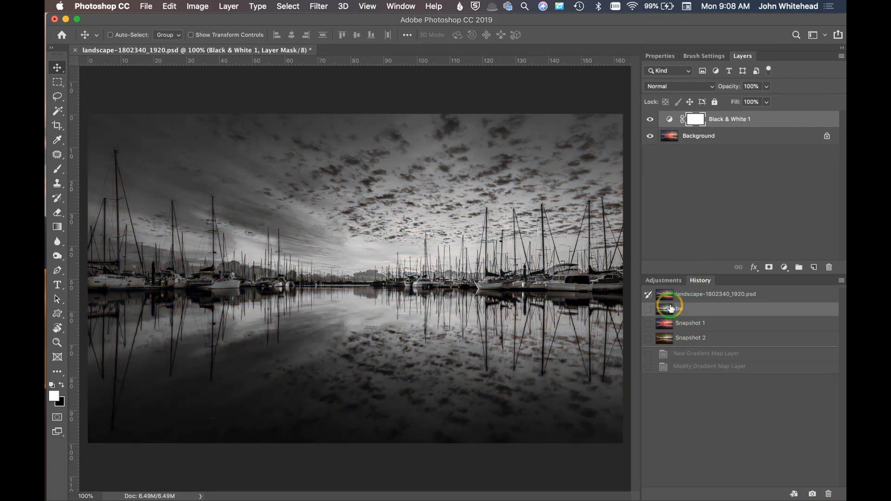
pyautogui.click(670, 323)
pyautogui.click(670, 338)
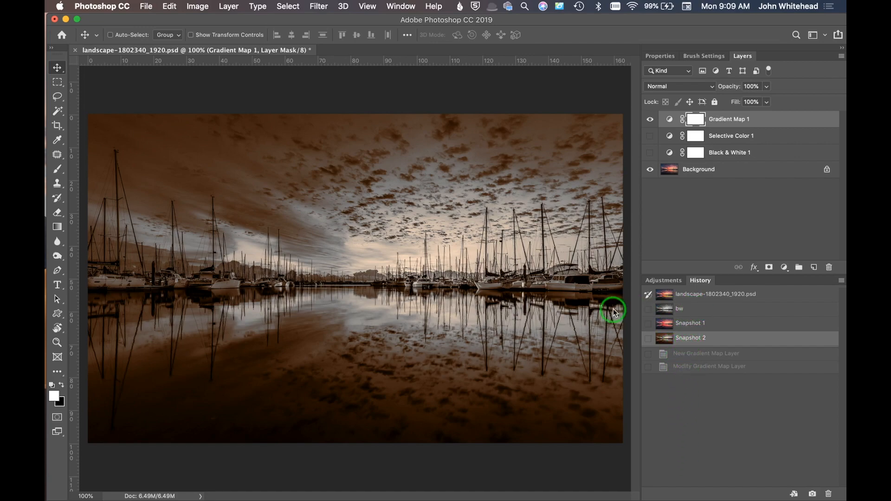
# - Restore the Snapshot 1 version and create a new document from that history state
pyautogui.click(666, 324)
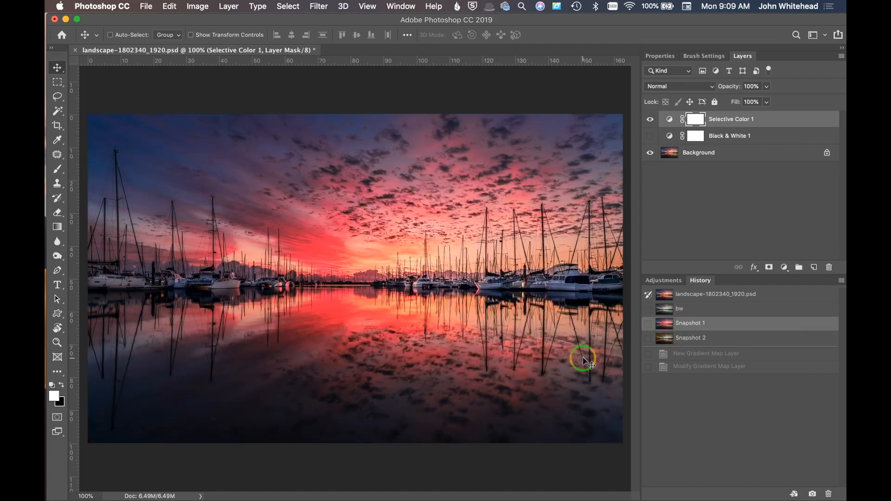
pyautogui.click(792, 496)
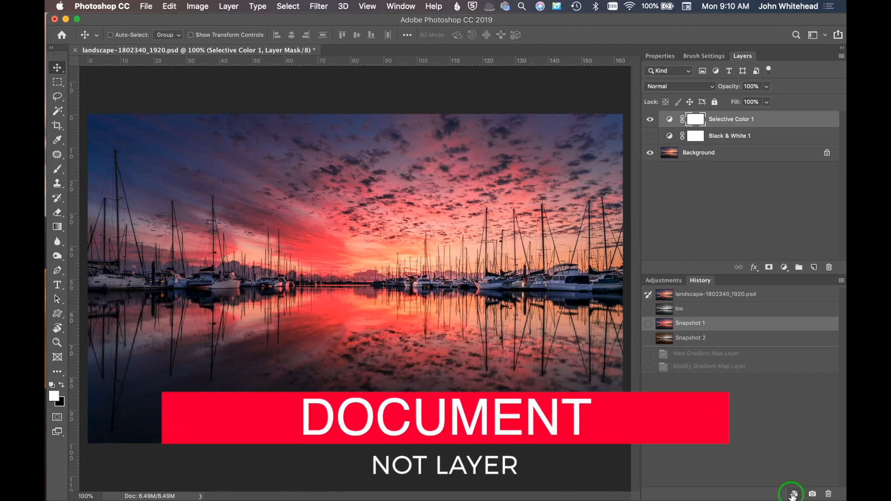
pyautogui.click(791, 493)
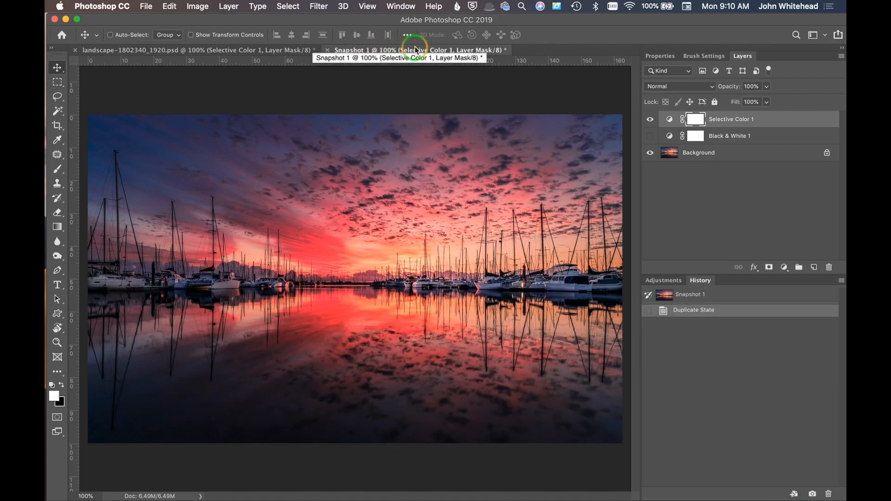
# - Compare the Snapshot 1 document and its history with landscape-1802340_1920.psd, ending on the original file
pyautogui.click(255, 52)
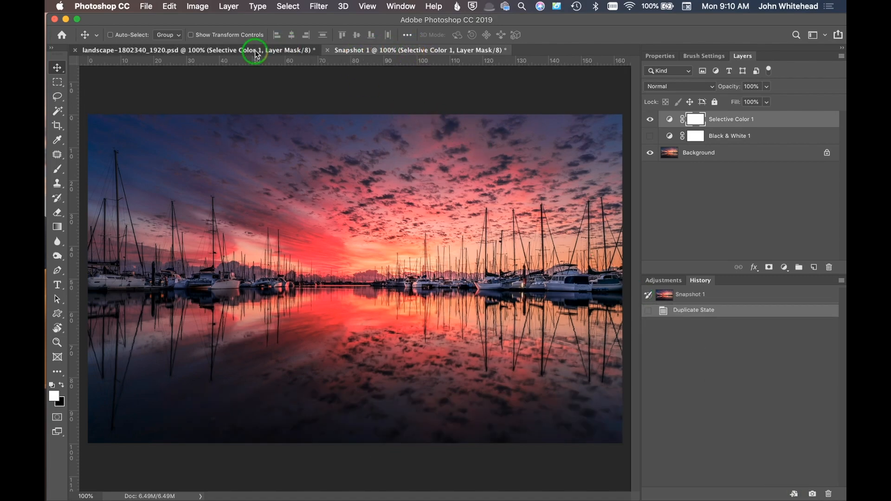
pyautogui.click(350, 52)
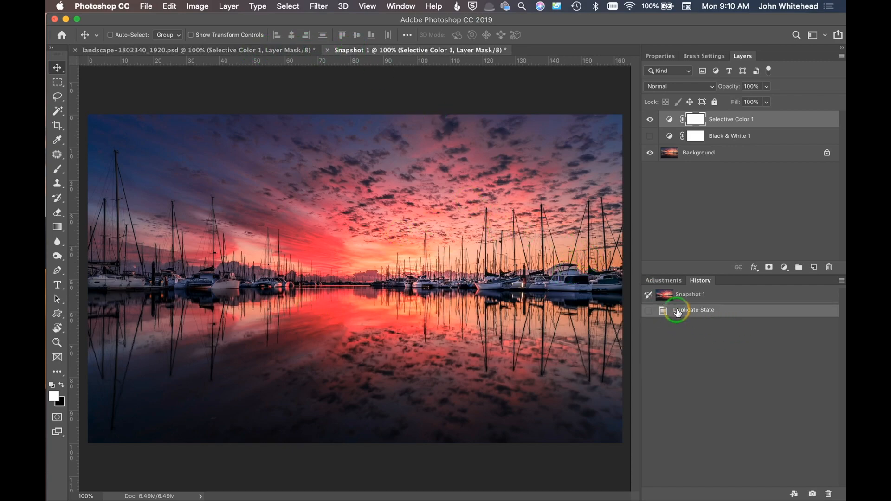
pyautogui.click(279, 50)
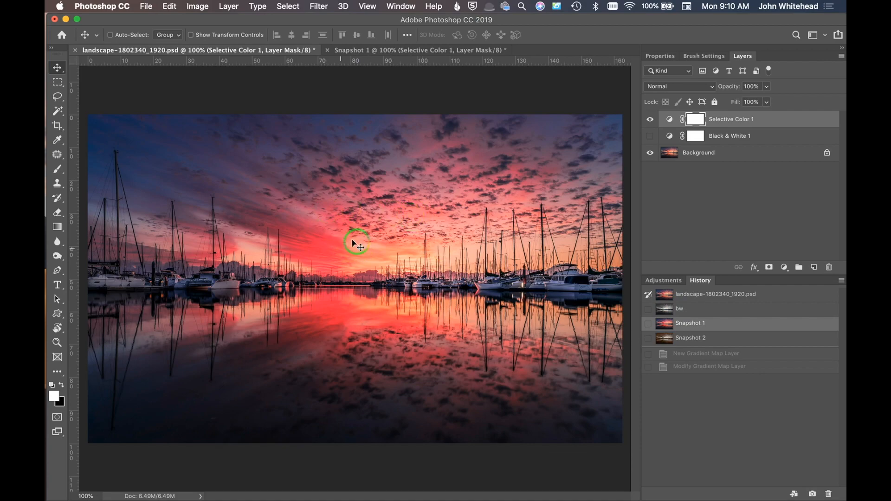
# - Restore the bw snapshot in the original file and create a new document from it
pyautogui.click(669, 309)
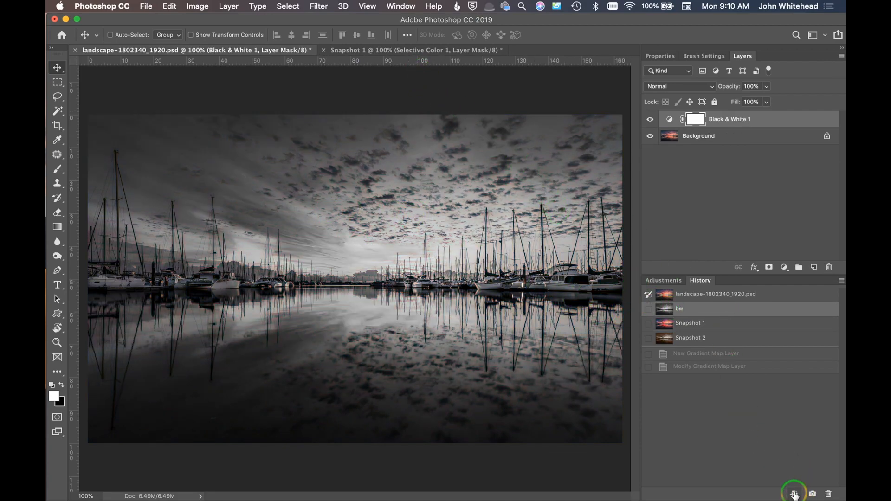
pyautogui.click(795, 494)
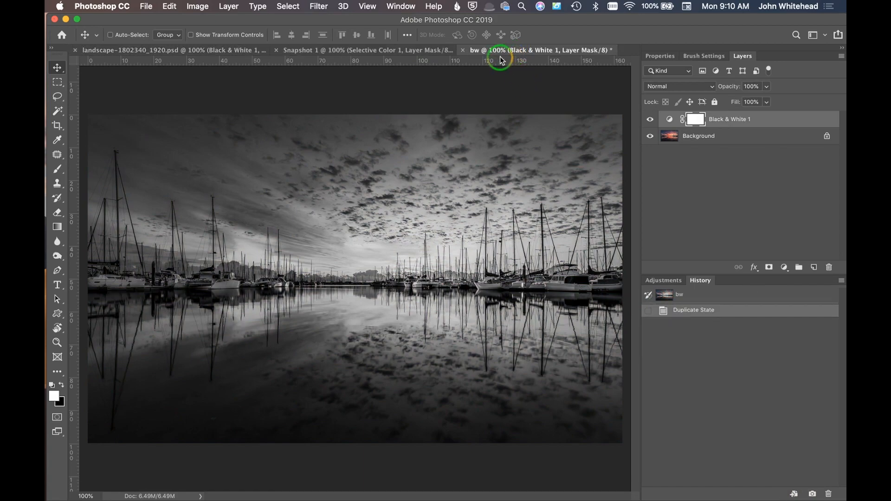
pyautogui.click(479, 244)
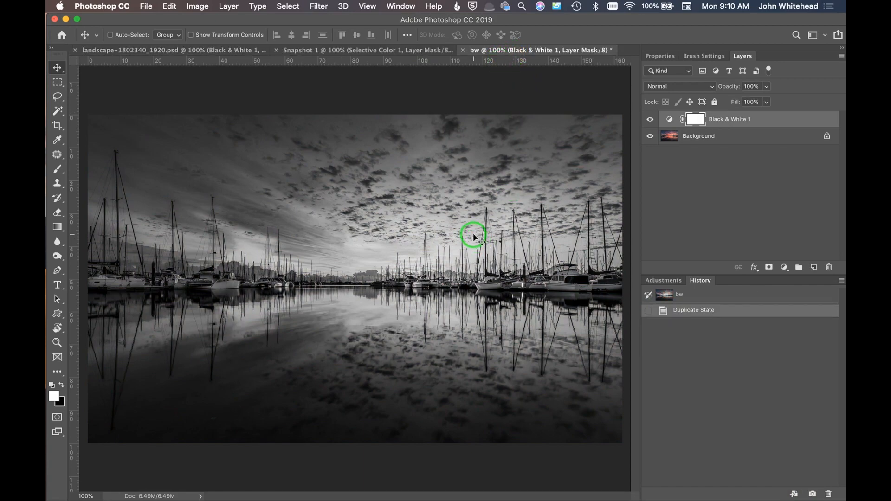